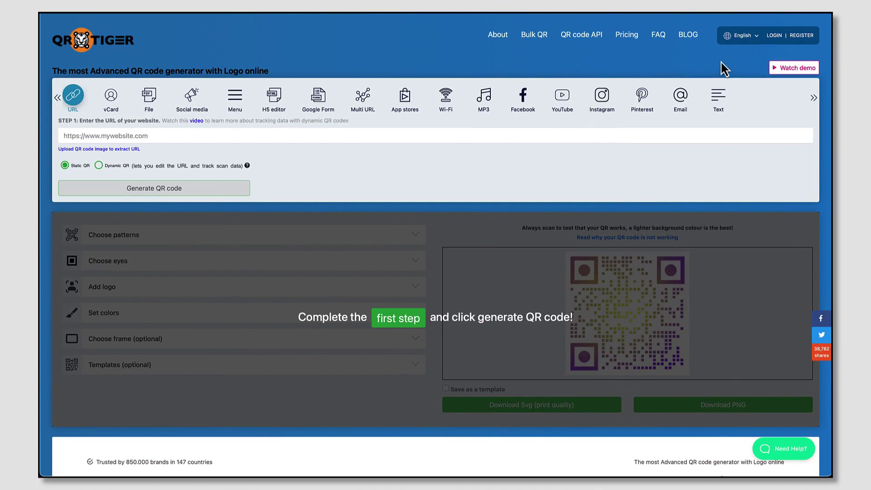
Register an account, preview the vCard, File, Social media and Menu code types, then return to URL
click(799, 36)
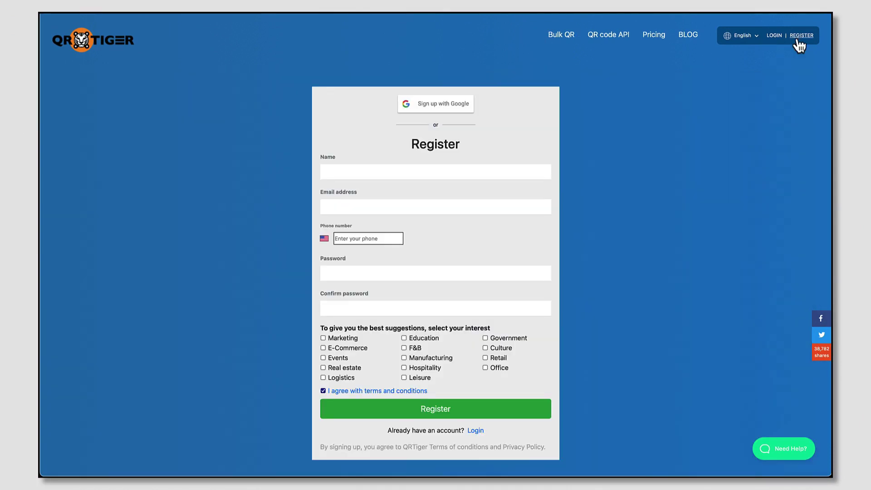
click(384, 176)
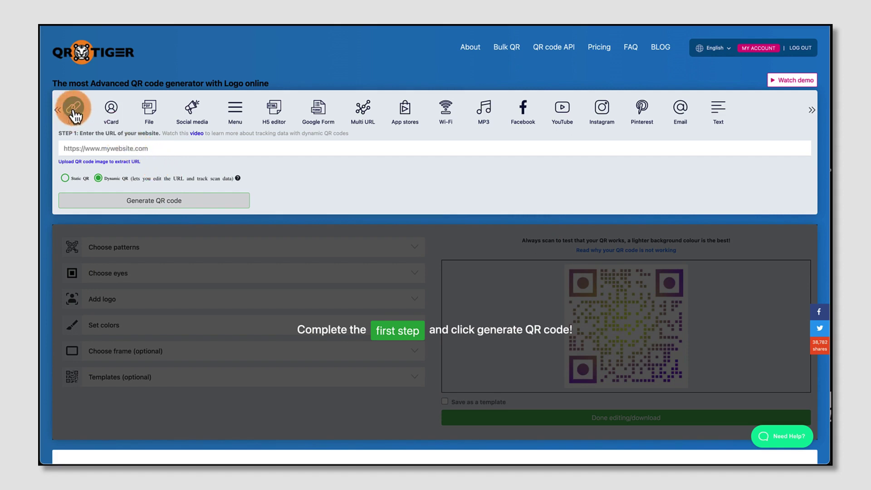
click(112, 118)
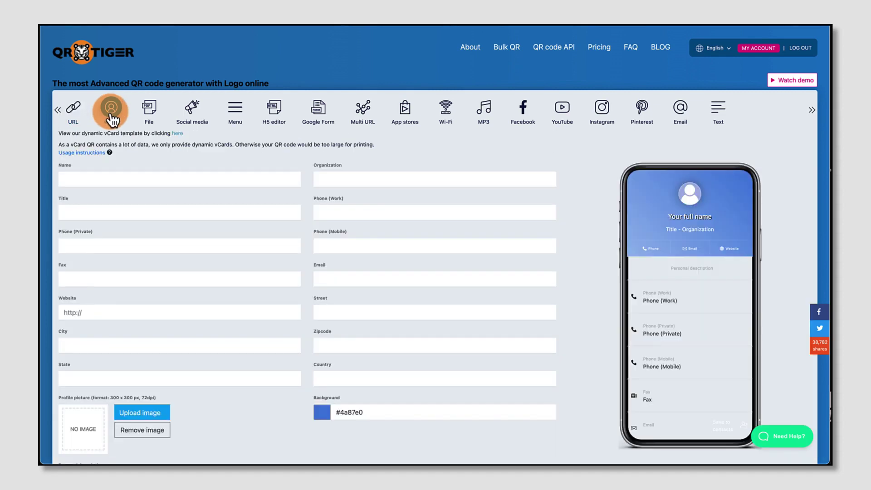
click(151, 120)
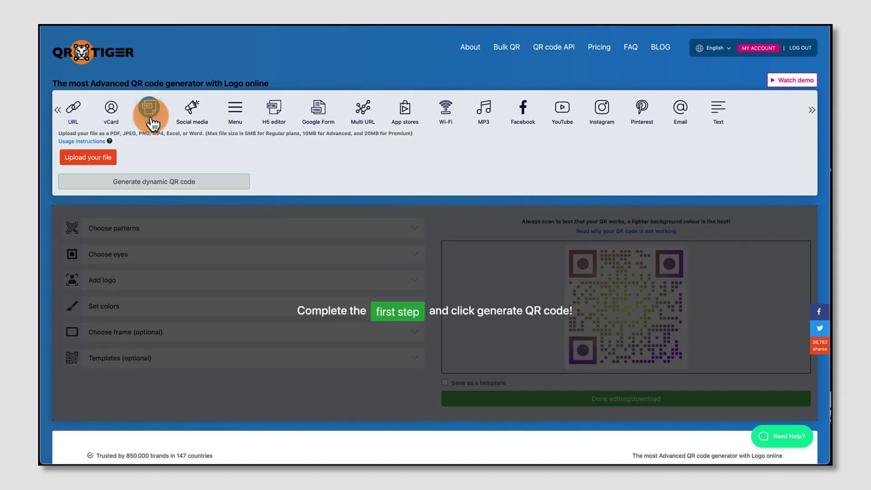
click(193, 122)
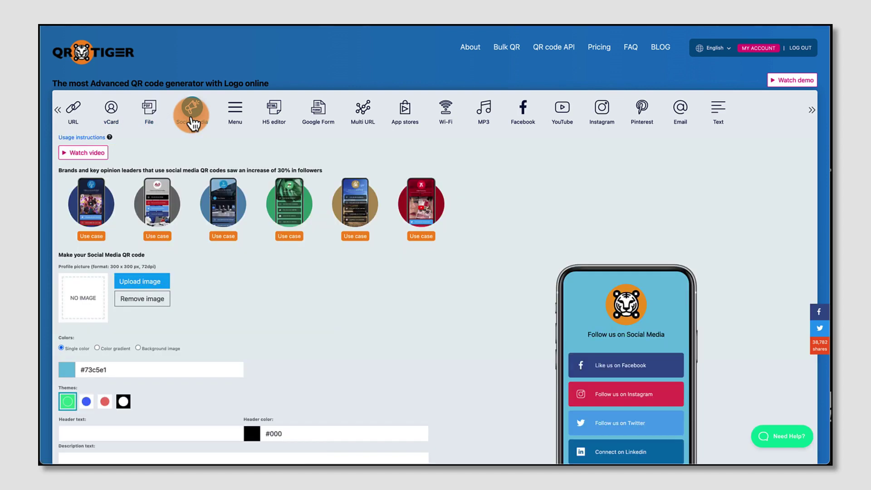
click(235, 119)
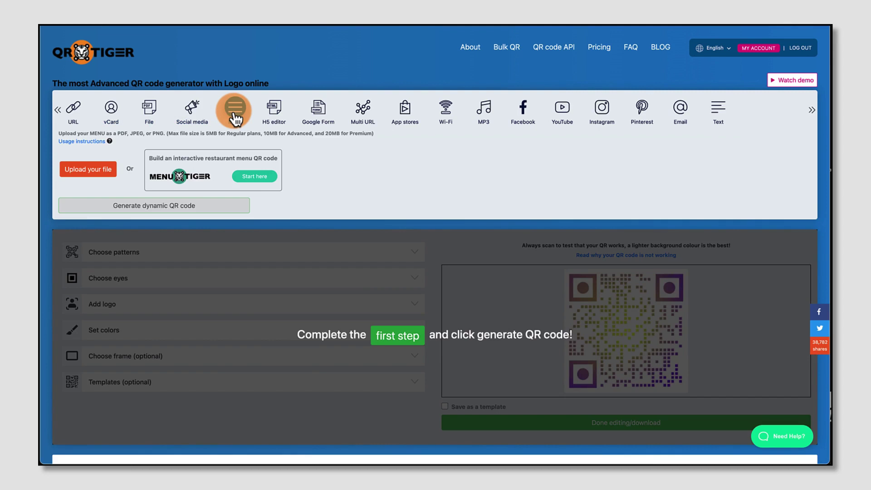
click(76, 112)
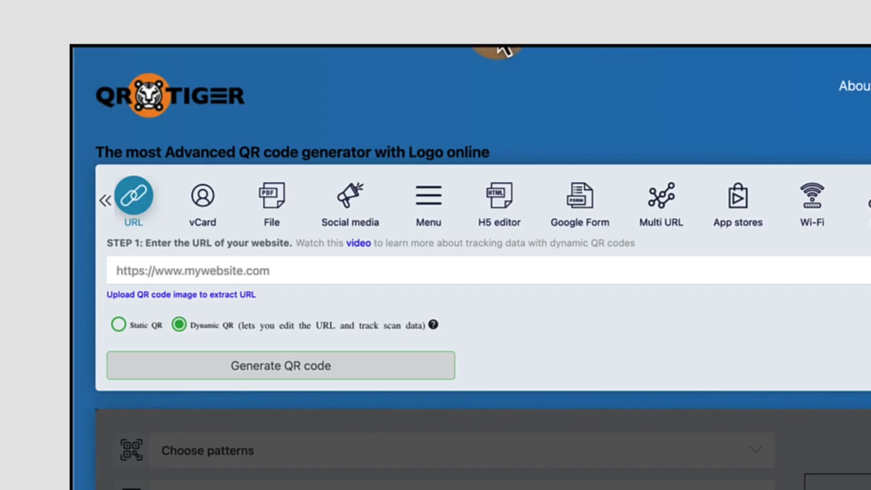
Paste the copied Canva affiliate link into the website URL field with Dynamic QR kept selected
click(68, 151)
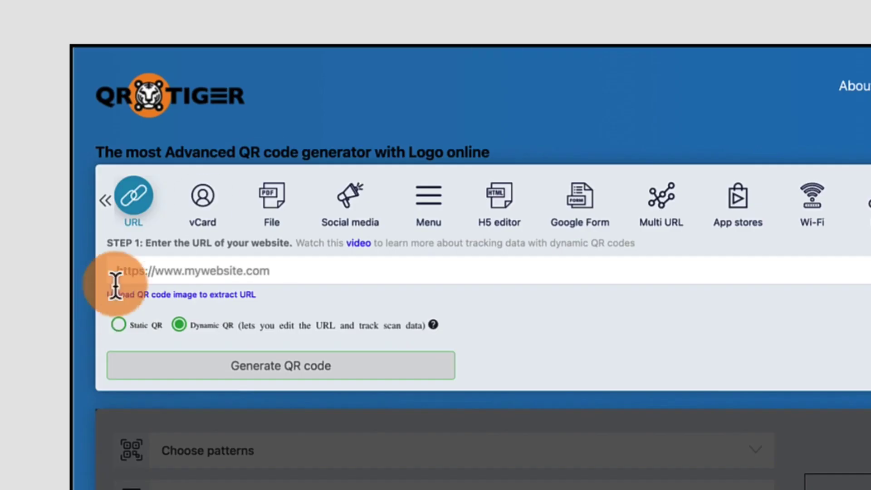
click(117, 271)
text(https://www.canva.com/affiliates/CCCNP45/)
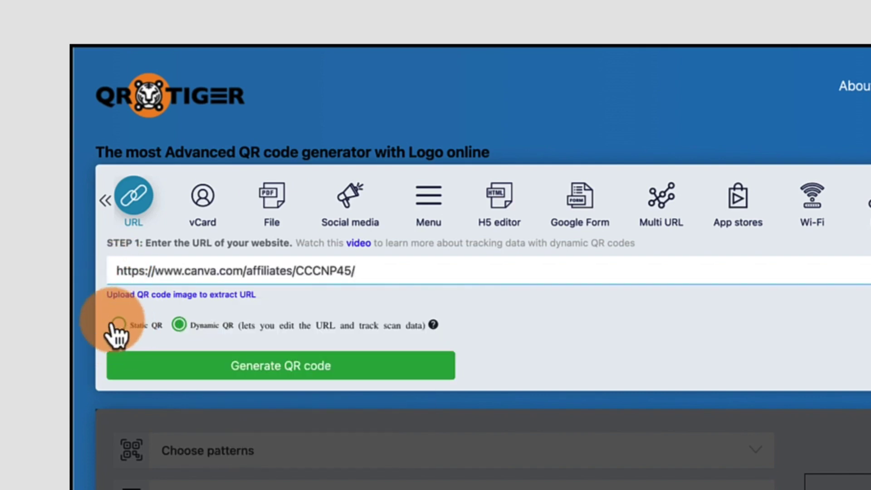
click(179, 326)
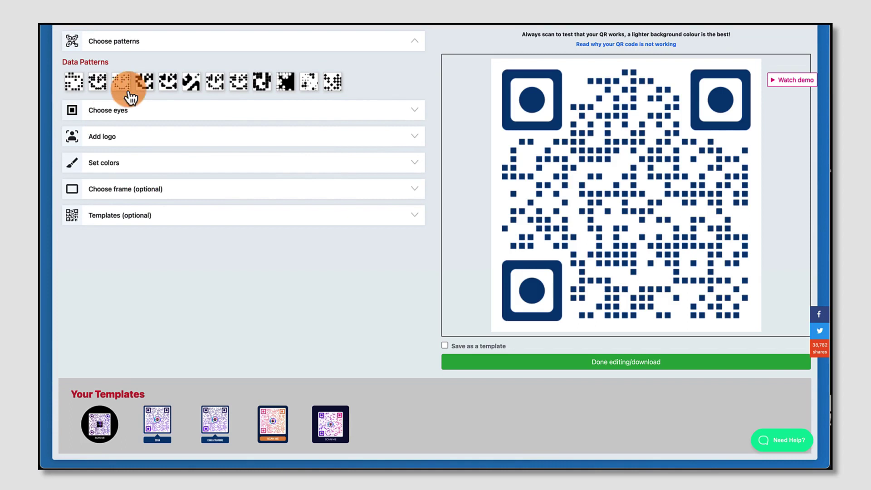
Switch the data modules to round dots and apply the eleventh corner eye style
click(239, 83)
click(310, 82)
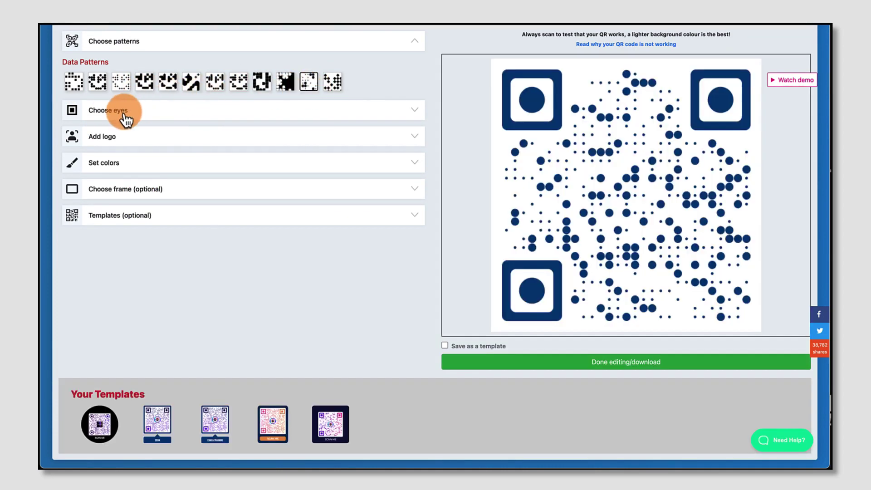
click(124, 112)
click(95, 111)
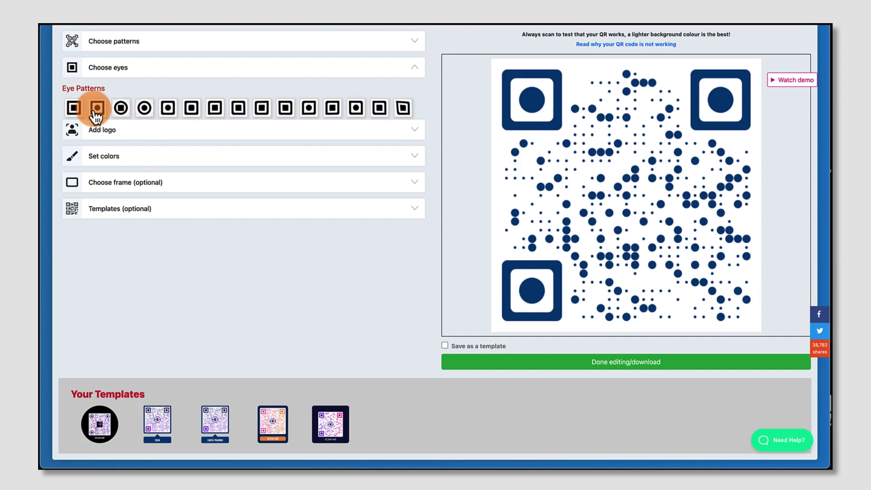
click(311, 119)
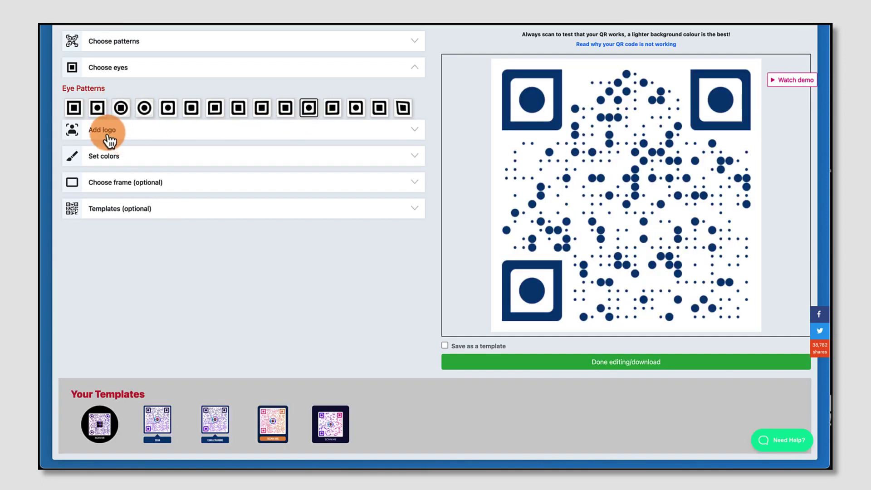
Upload the circular CANVA EXPERT badge image as the logo and crop it into the code's centre
click(108, 133)
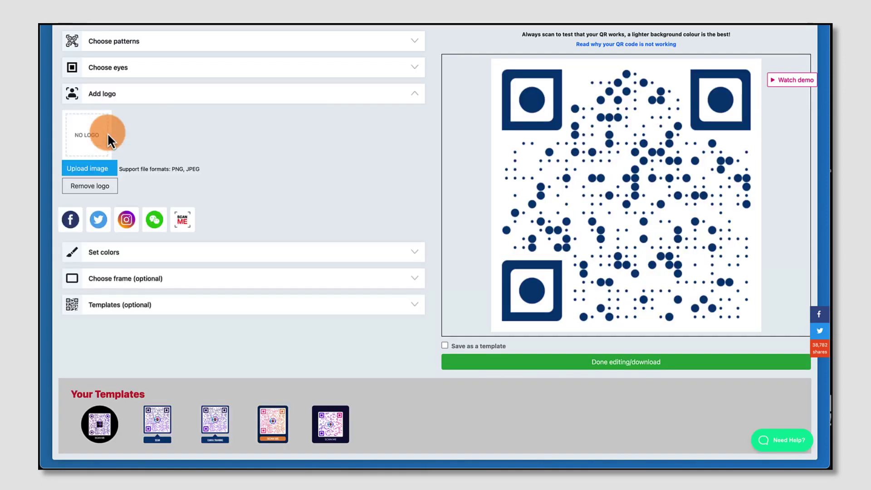
click(93, 170)
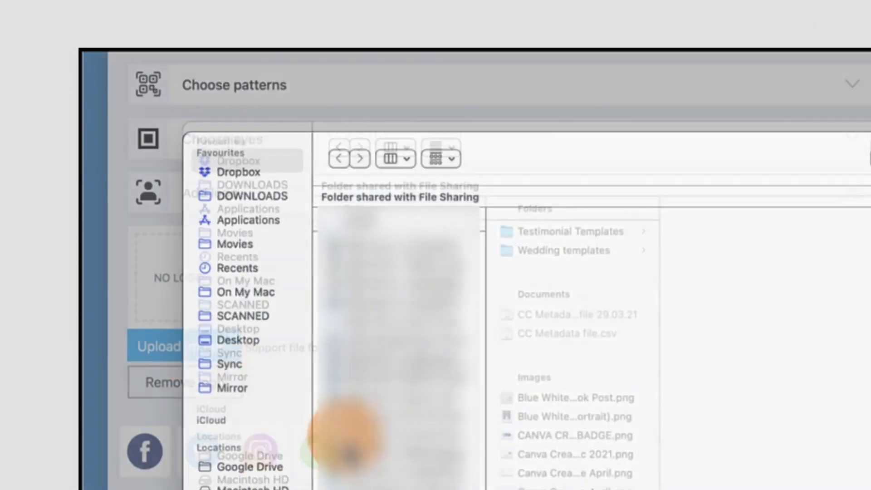
click(302, 242)
drag(303, 250, 344, 246)
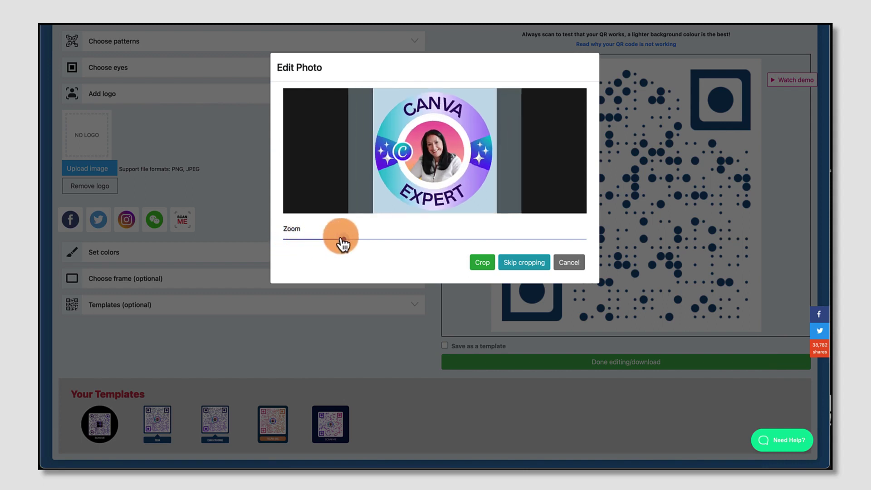
click(483, 263)
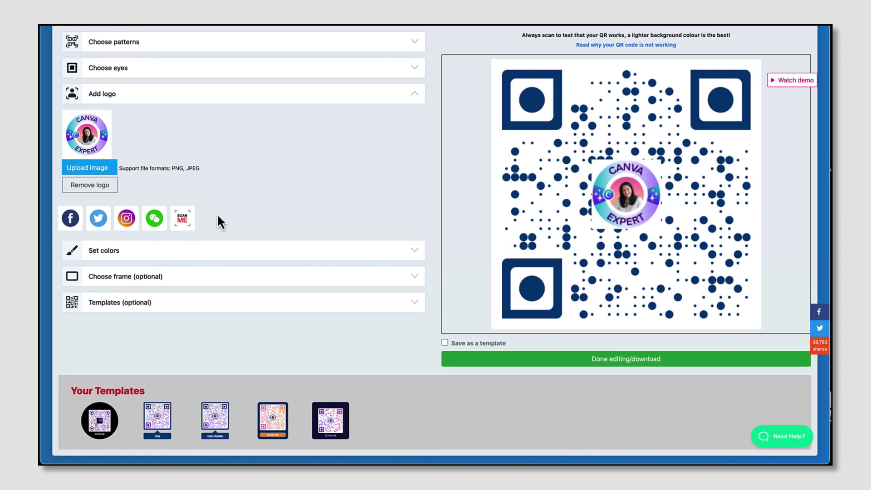
Switch the QR colouring to a left-to-right gradient from #054080 to #f30505
click(223, 393)
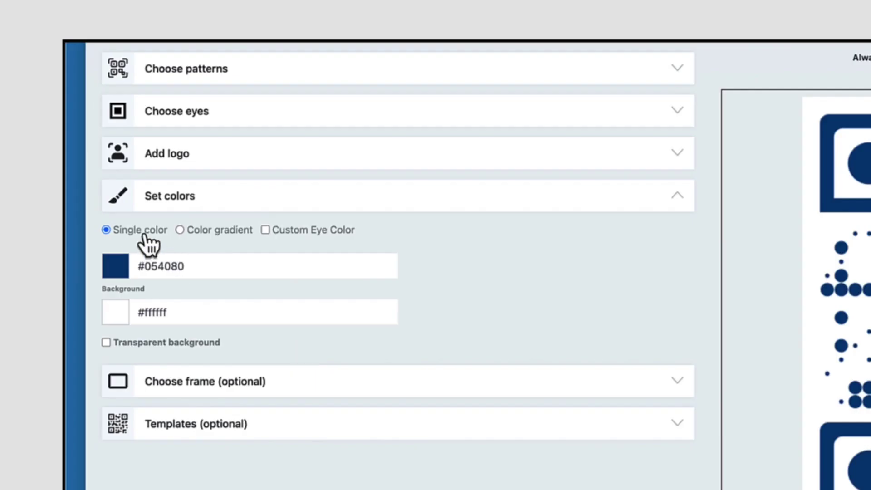
click(180, 230)
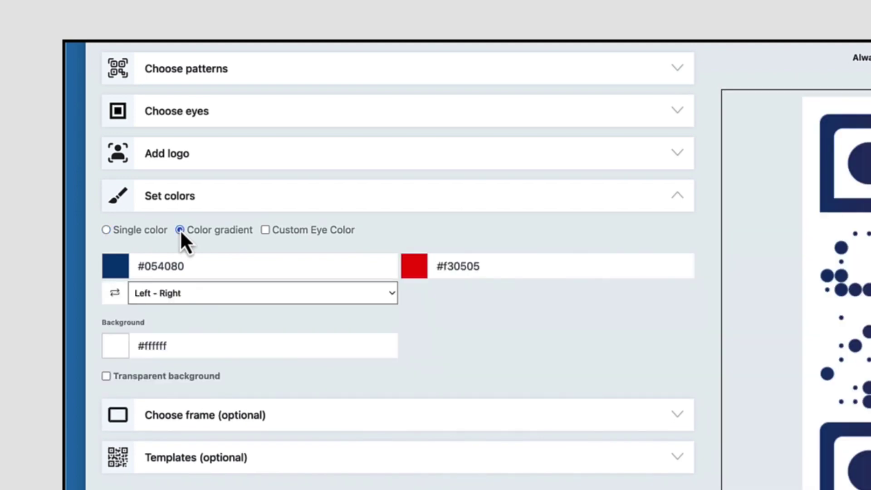
Copy the purple hex #6F37E3 from the Virtuoso Assistant brand kit for the first gradient colour
click(191, 267)
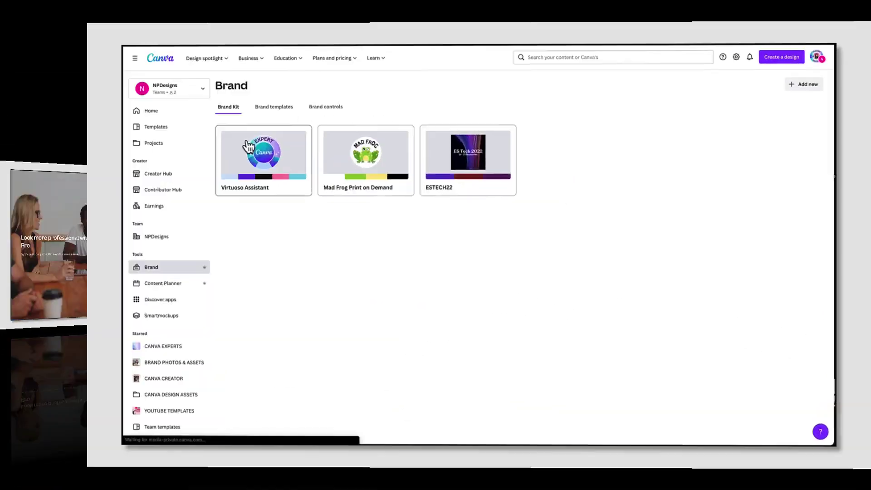
click(248, 146)
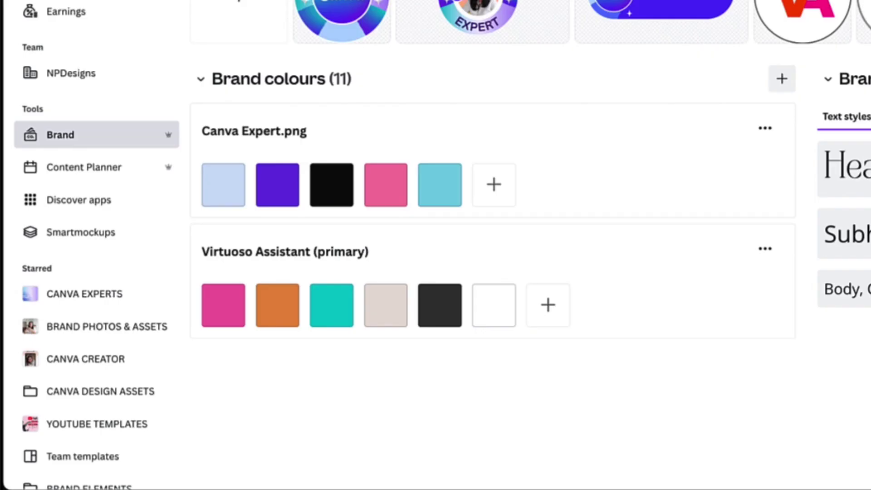
click(283, 193)
key(ctrl+c)
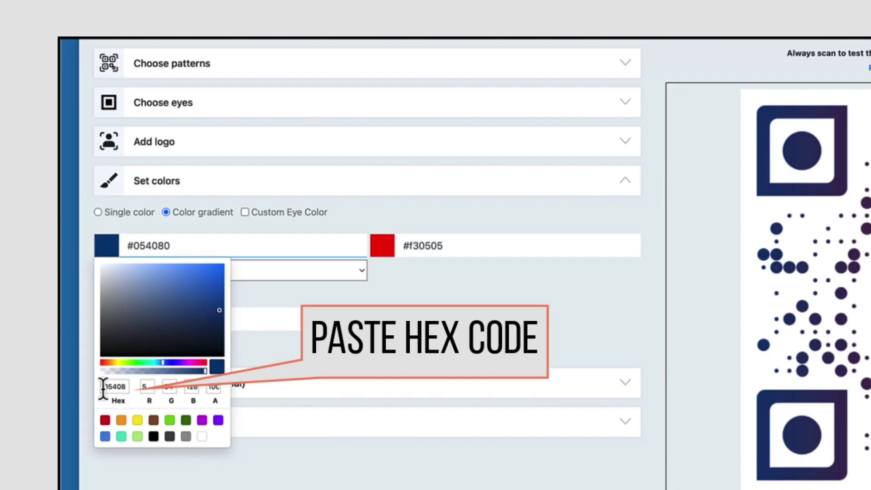
Replace the first gradient colour with the pasted purple #6f37e3
click(69, 257)
triple_click(103, 388)
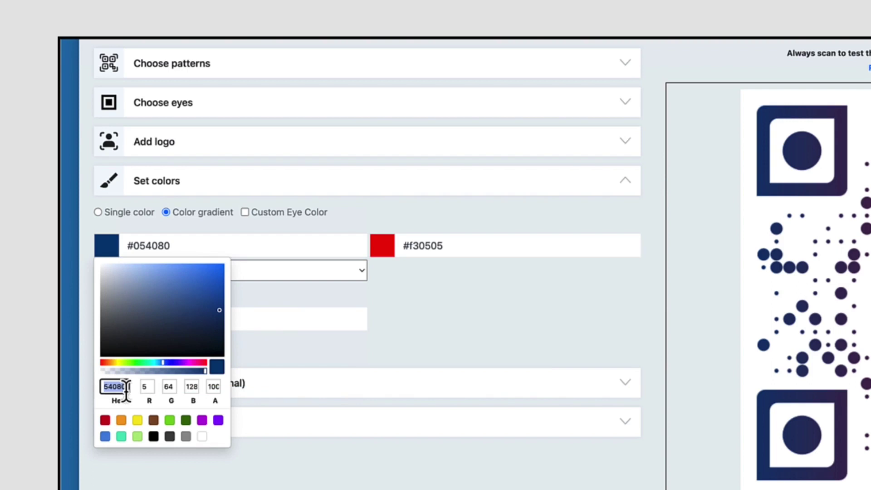
key(BackSpace)
key(ctrl+v)
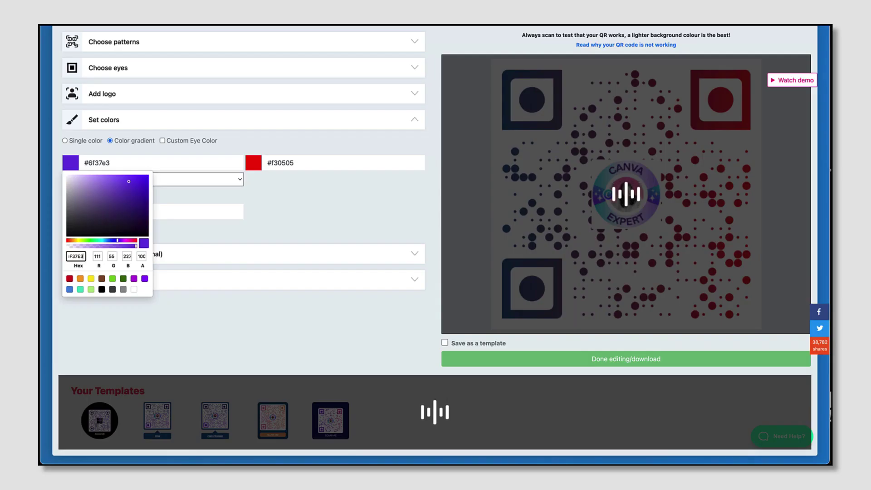
click(402, 282)
Replace the red second gradient colour with the pink brand colour #f16aab
click(254, 167)
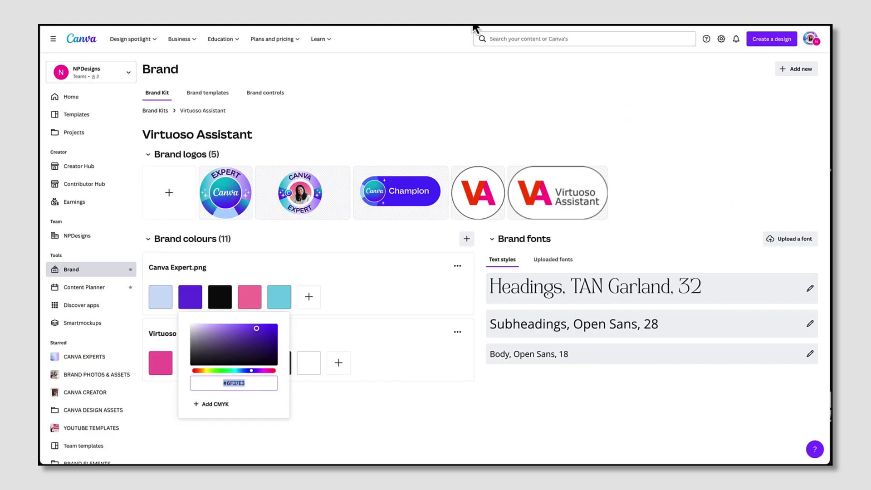
click(161, 365)
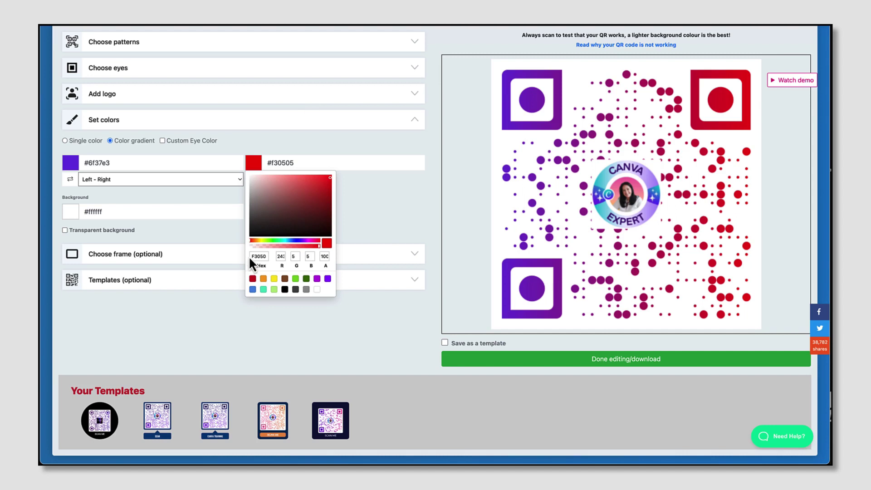
drag(249, 255, 270, 257)
text(f16aab)
key(Return)
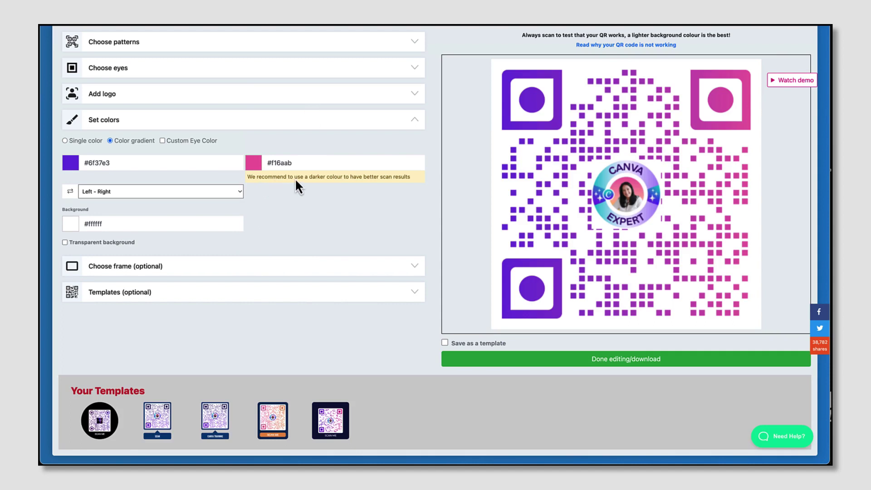
Darken the gradient end colour to magenta #bb1d6a, keeping the Left - Right direction
click(253, 167)
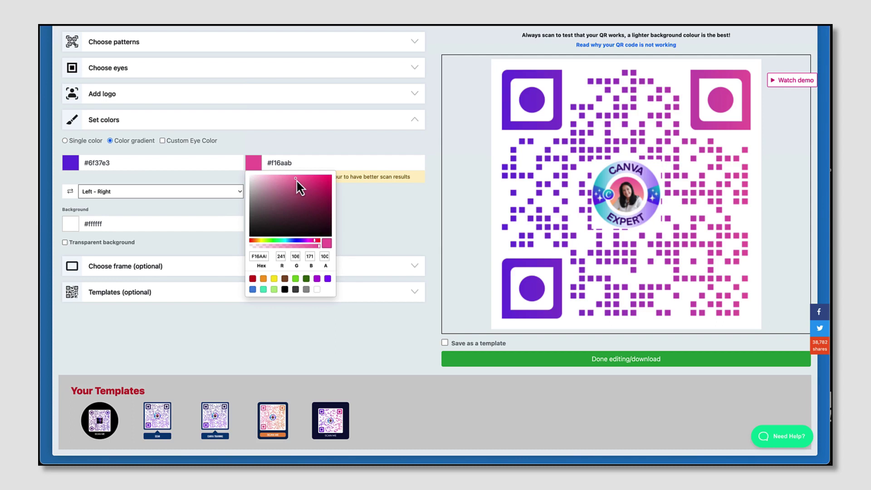
mouse_move(297, 185)
mouse_down()
mouse_move(318, 198)
mouse_move(319, 191)
mouse_up()
click(376, 195)
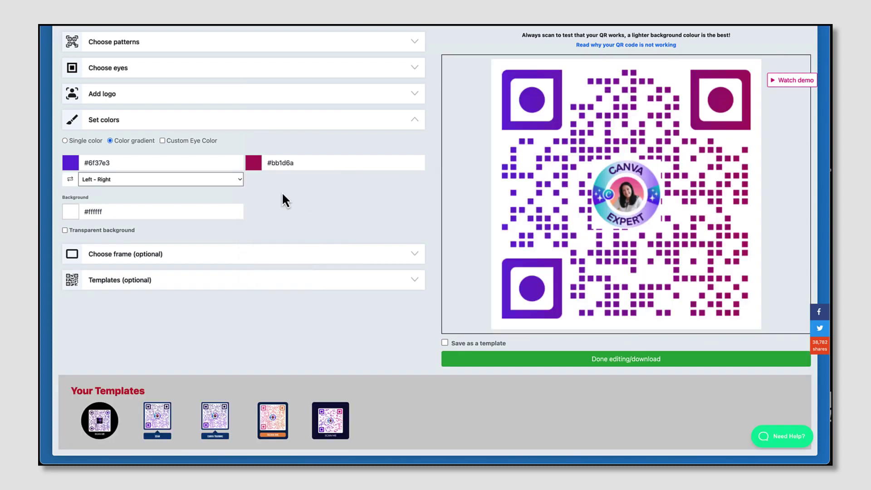
click(241, 180)
click(239, 181)
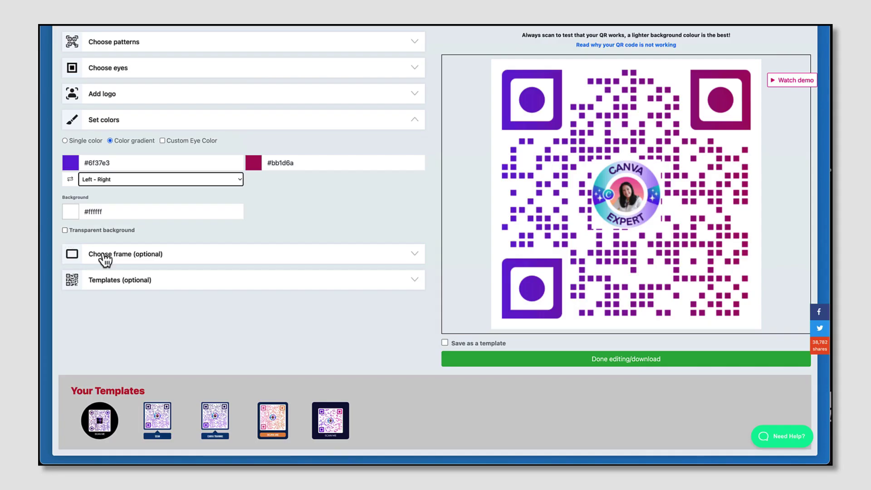
Add the second frame around the QR code and colour it navy #08396f
click(105, 255)
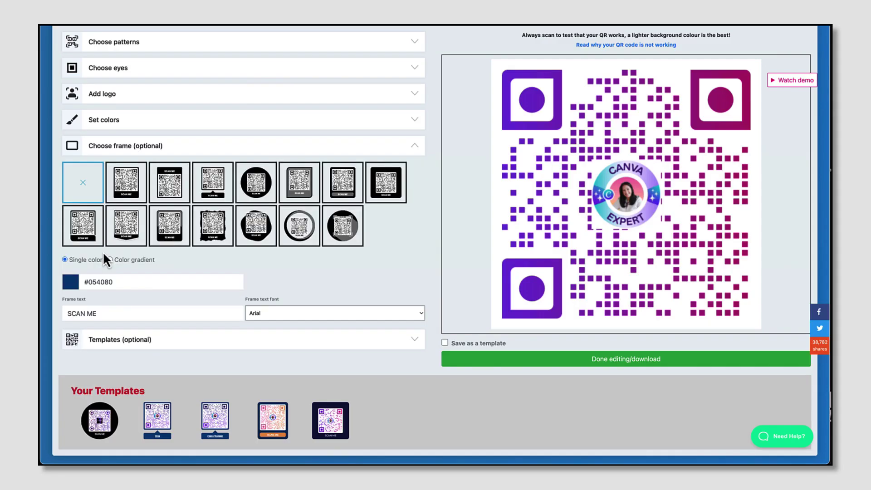
click(131, 185)
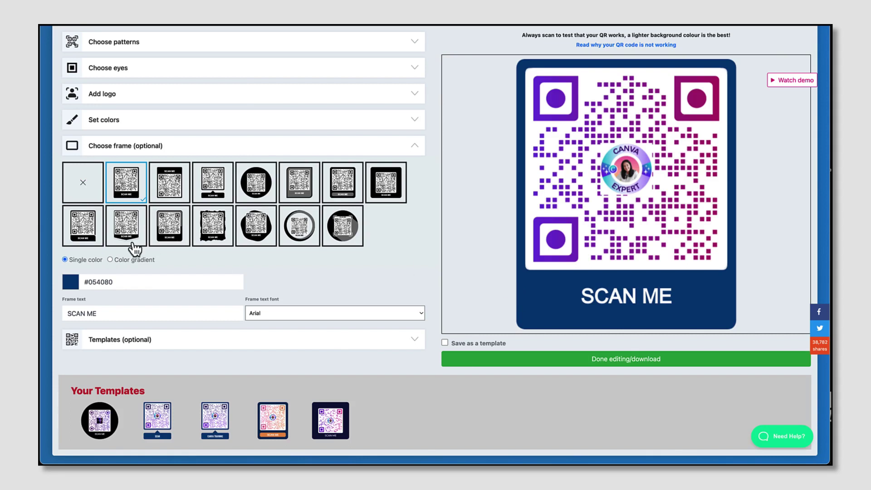
click(72, 283)
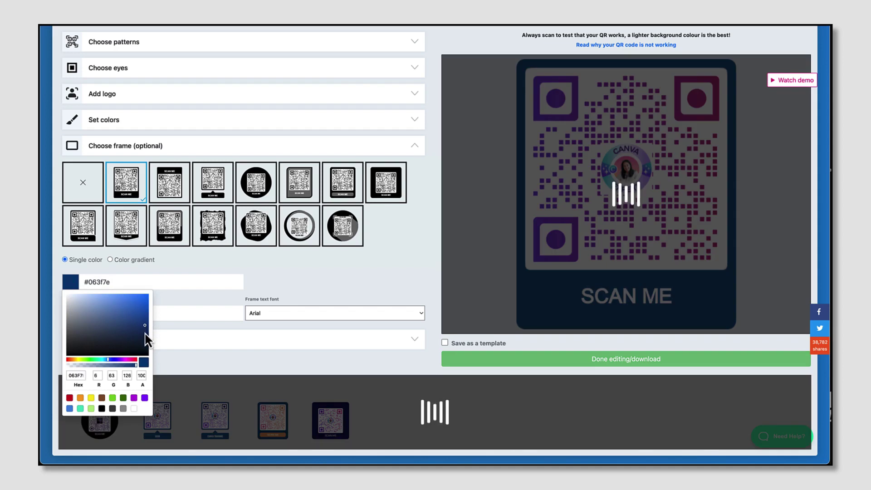
click(144, 341)
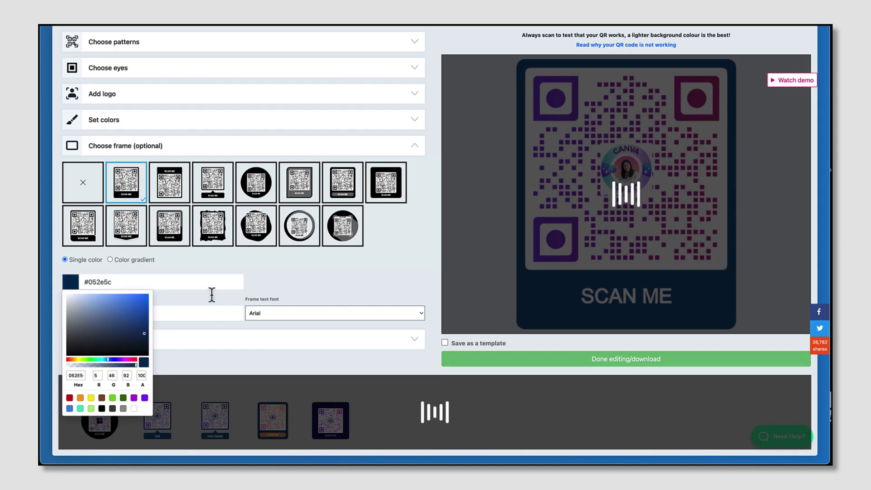
click(275, 281)
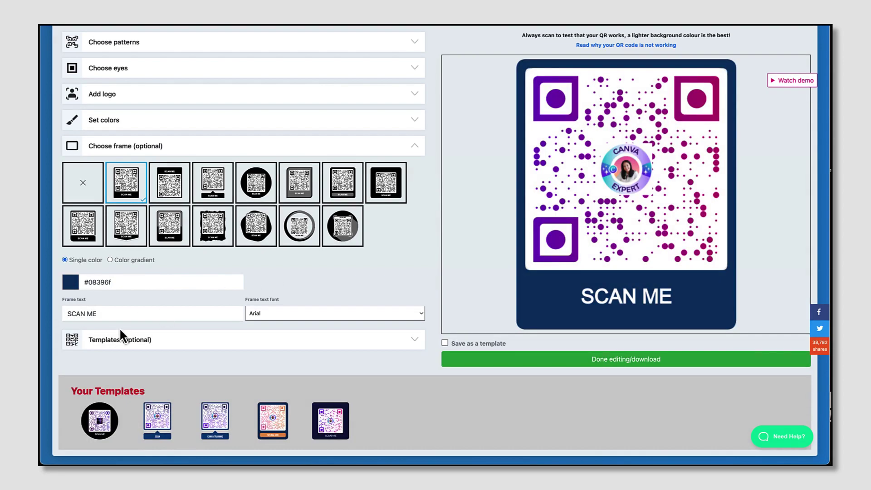
Change the frame caption to 'SCAN HERE' in the Montserrat font
click(111, 312)
triple_click(69, 318)
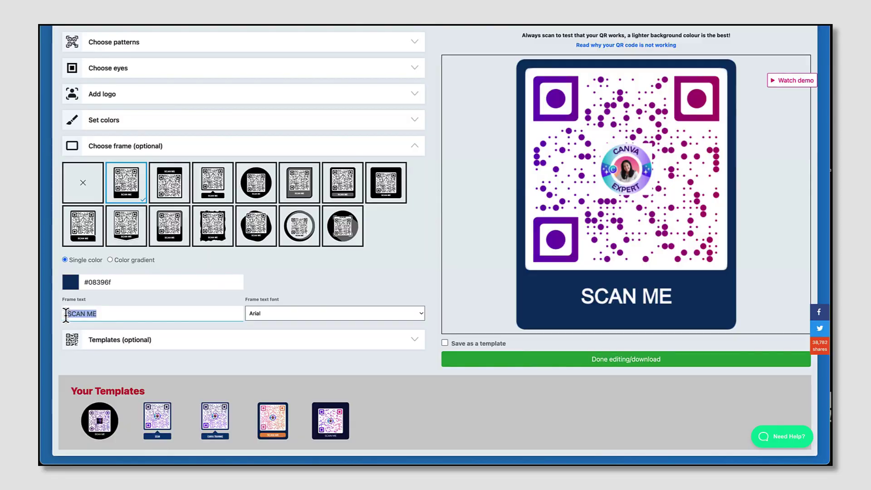
text(SCAN HERE)
key(Tab)
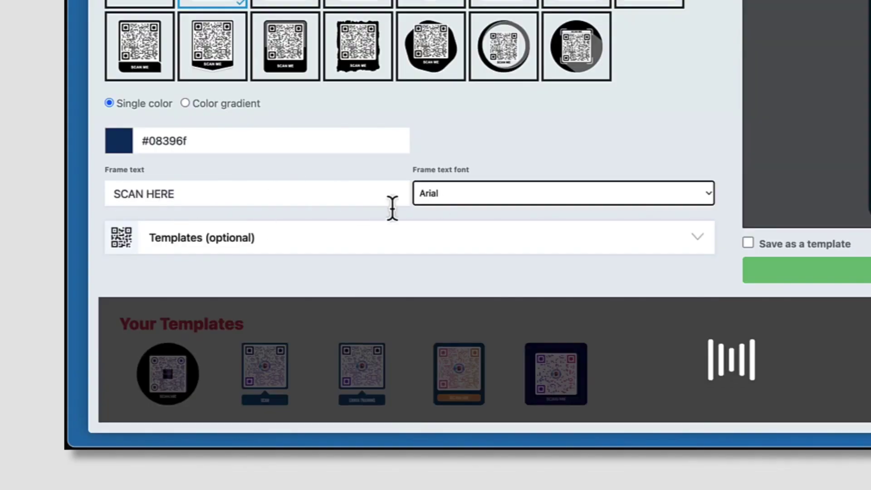
click(435, 194)
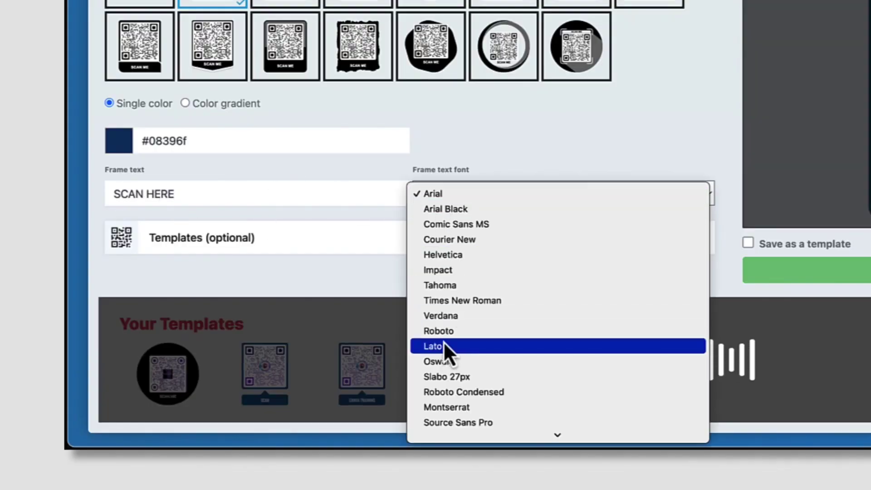
scroll(443, 342, down, 1)
click(445, 384)
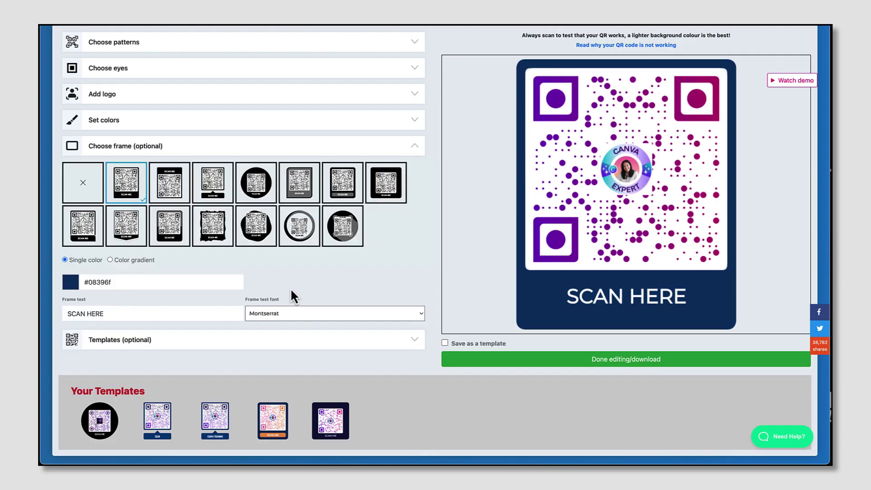
Tick Save as a template and finish the design with Done
click(415, 146)
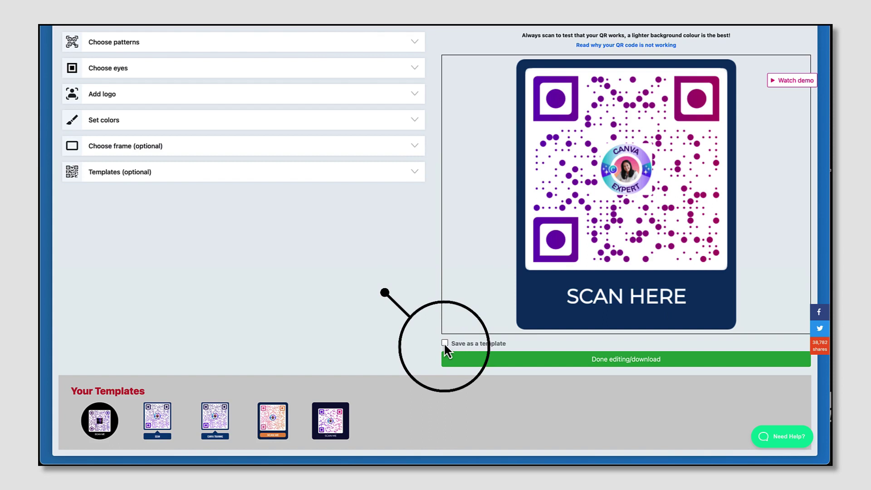
click(445, 344)
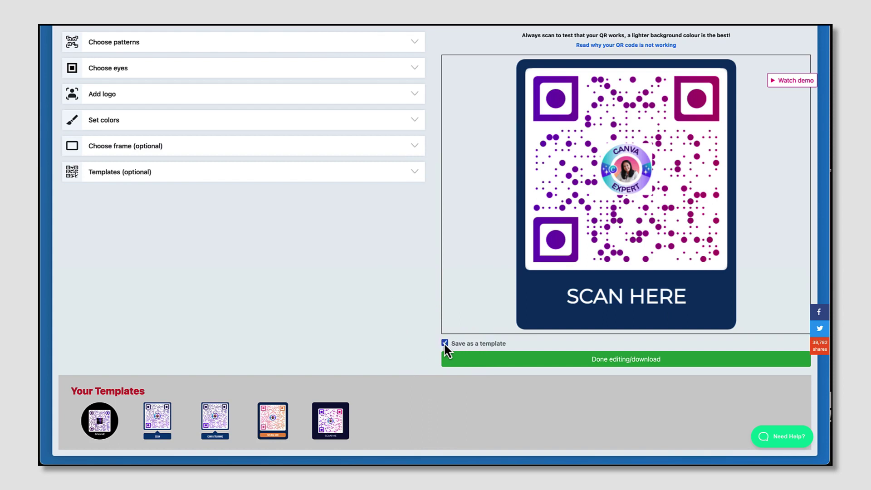
click(573, 361)
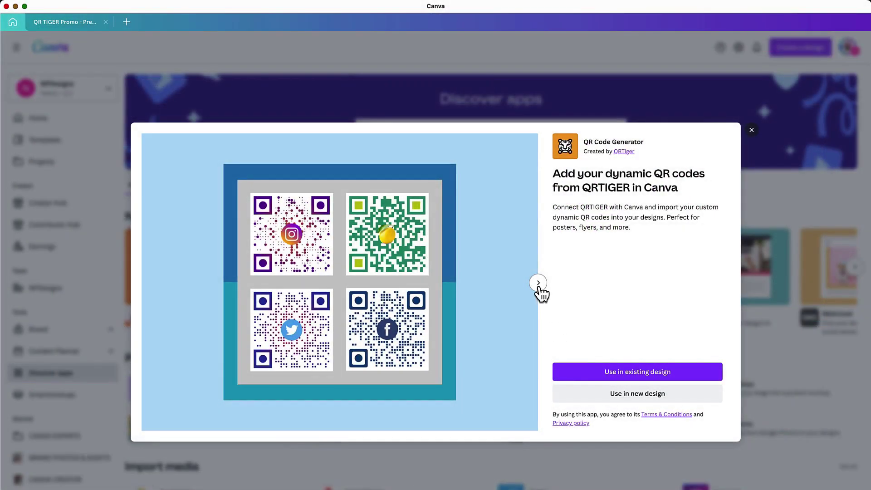
Advance the QR Code Generator app's preview carousel twice to its last image
click(540, 290)
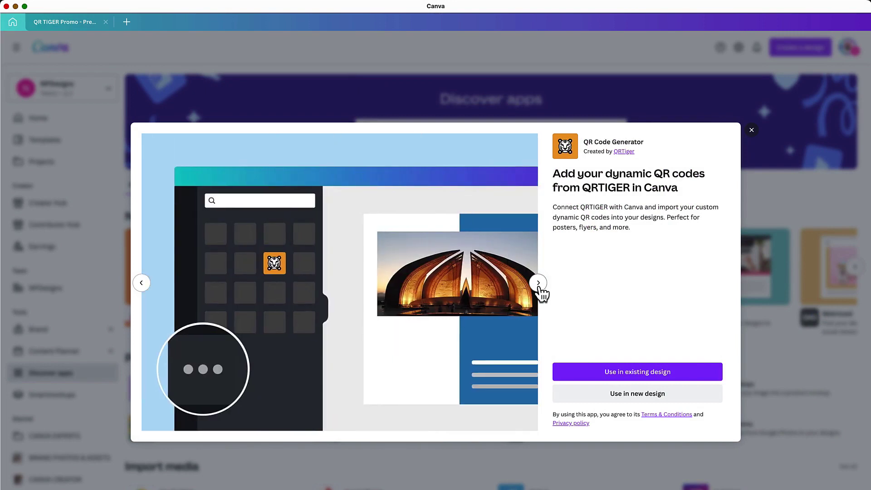
click(539, 286)
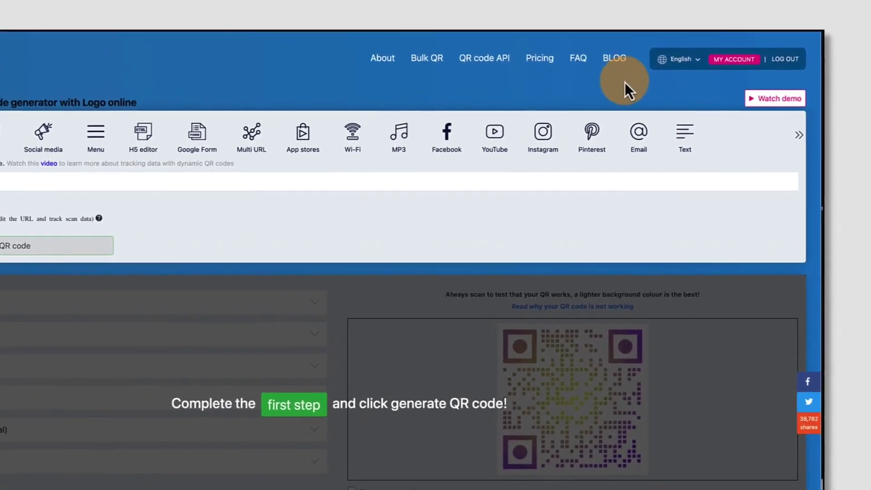
Copy the account's API key from MY ACCOUNT > Settings
click(719, 68)
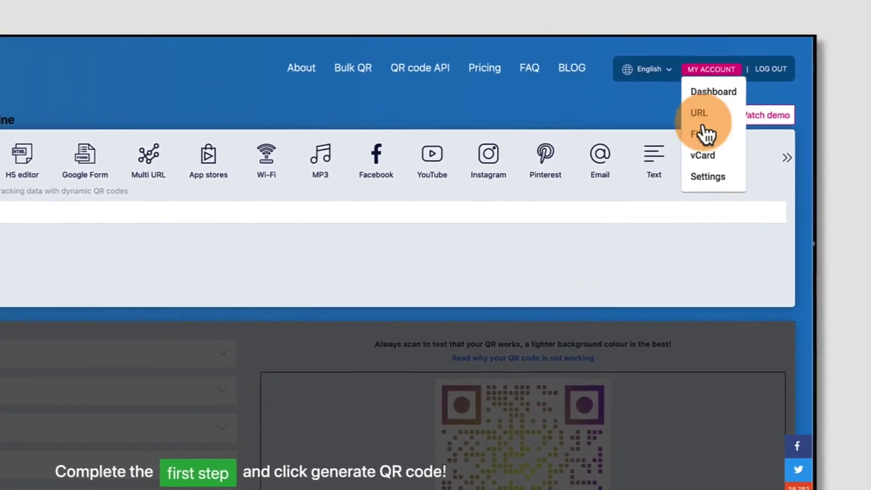
click(706, 185)
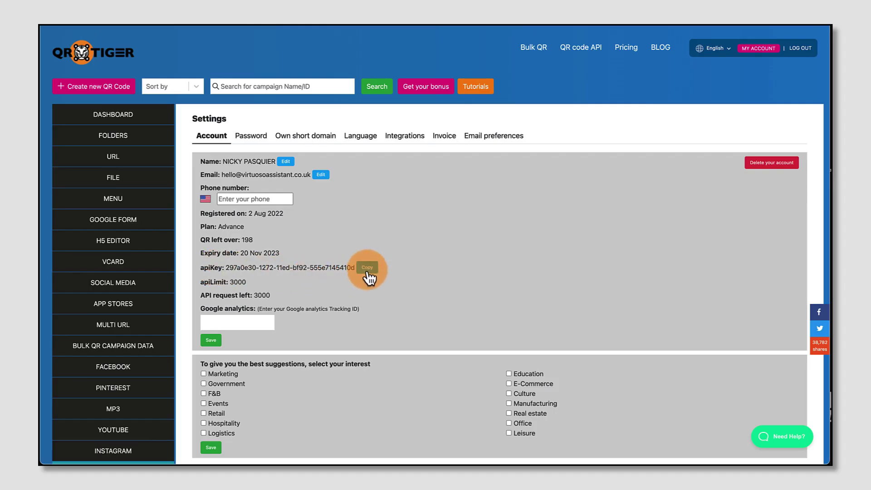
click(365, 270)
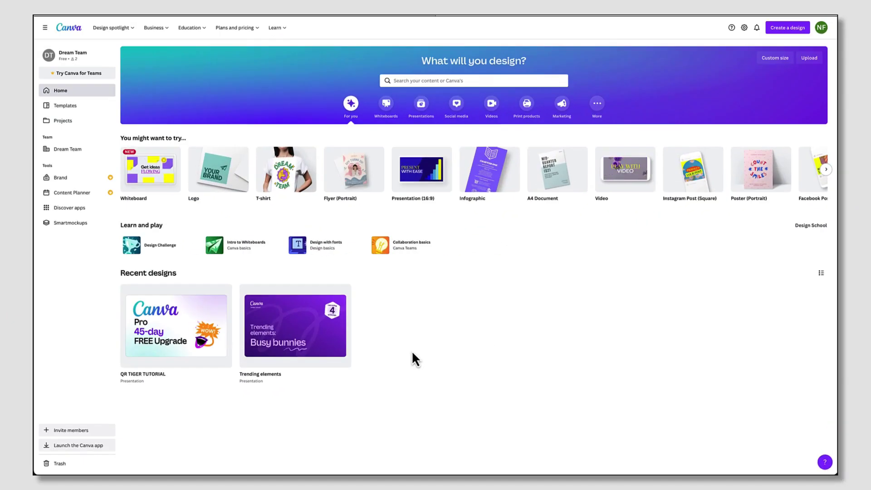
Open the QR TIGER TUTORIAL presentation at slide 3, 'Canva Partner link', and select its background
click(203, 320)
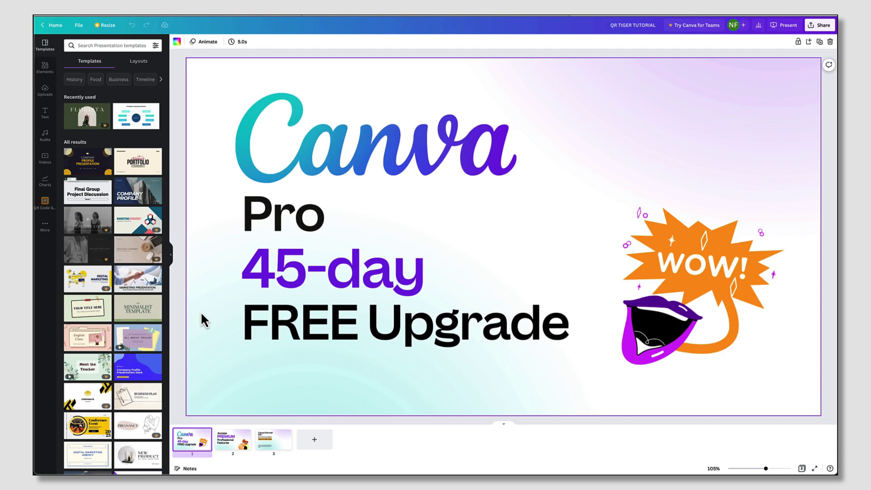
click(263, 439)
click(215, 268)
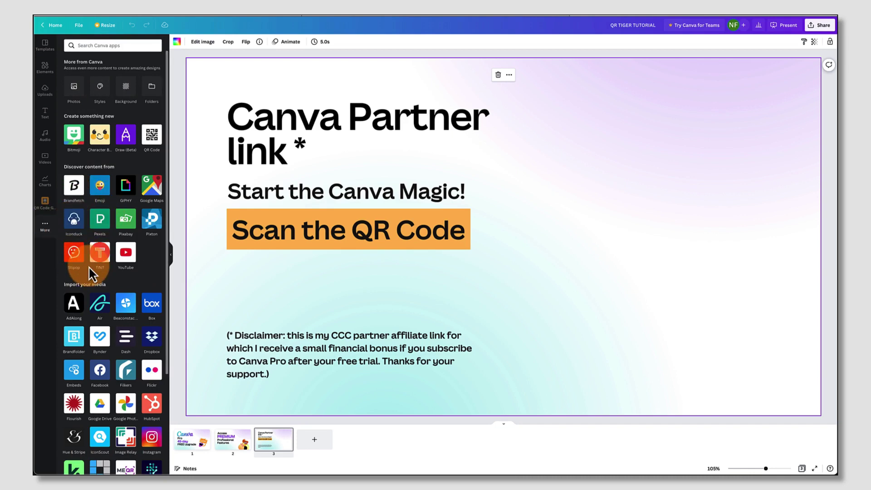
Open the QR Code Generator app from Canva's apps list and start its QR TIGER connection
scroll(88, 266, down, 2)
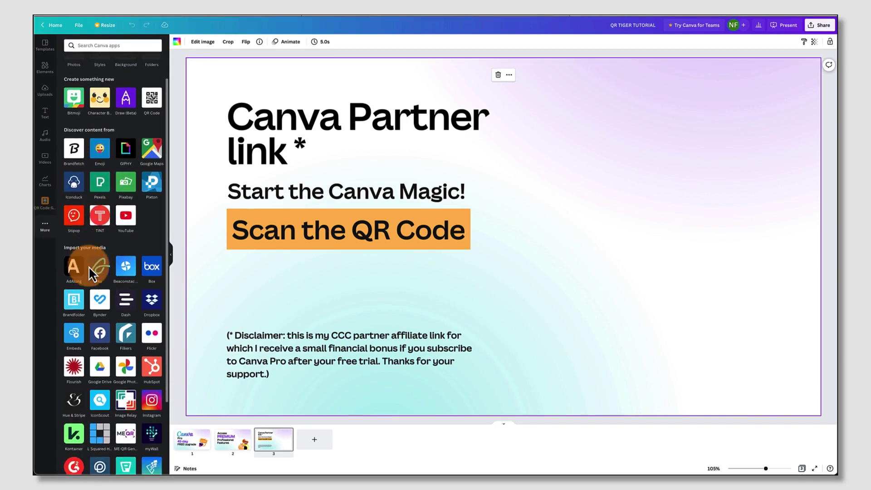
scroll(89, 266, down, 3)
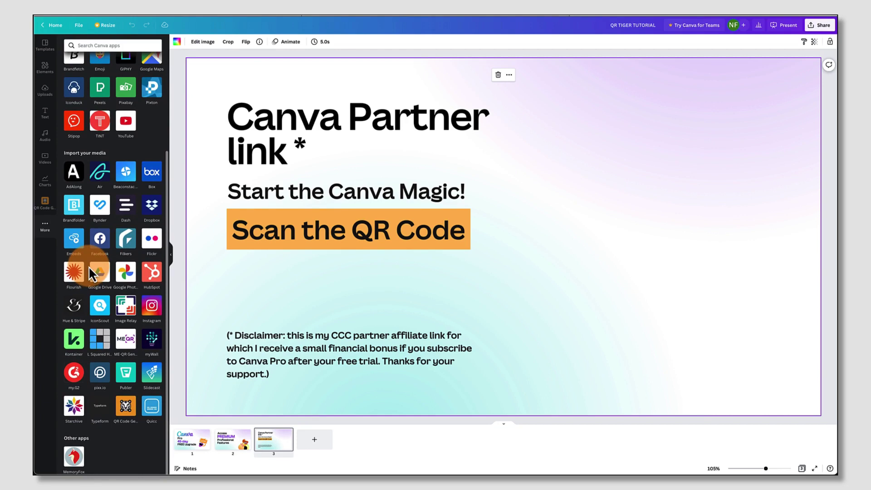
click(125, 411)
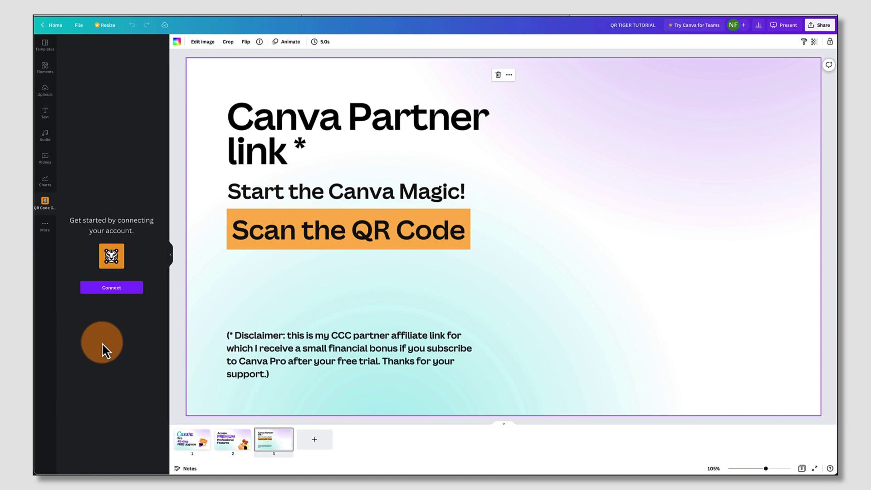
click(115, 289)
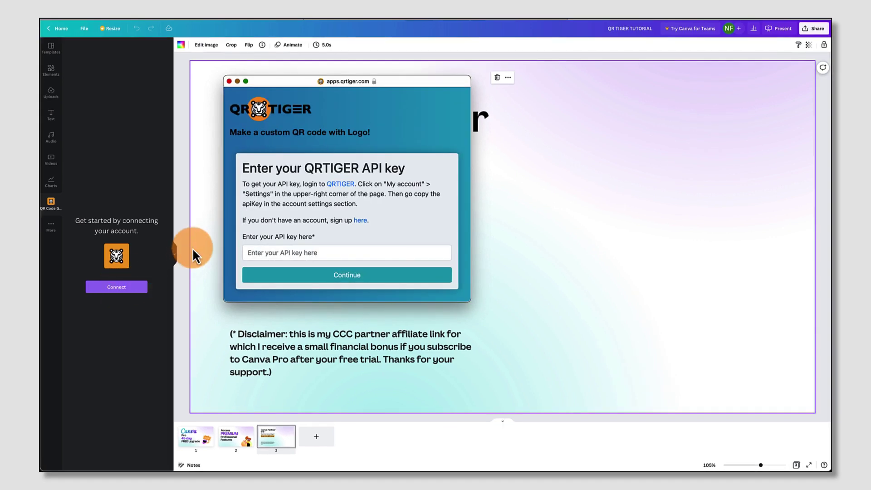
Paste the account's API key into the QR TIGER field and submit it to link the account
click(254, 255)
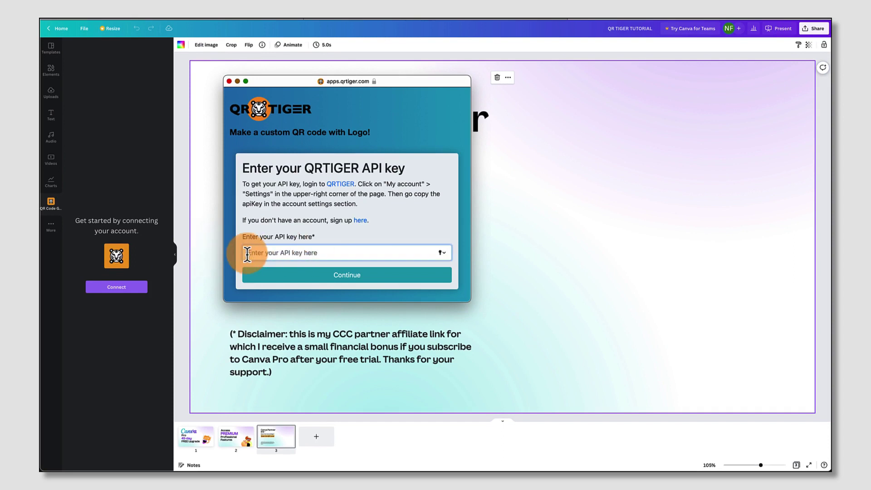
key(super+v)
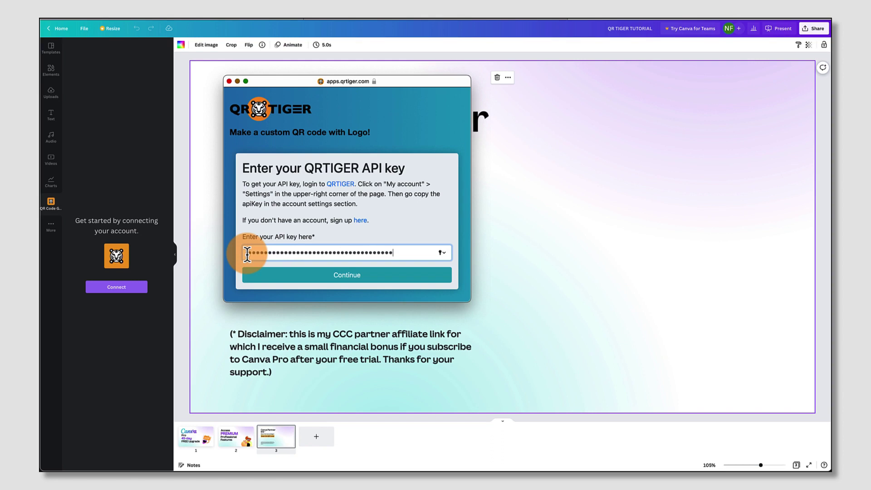
click(344, 279)
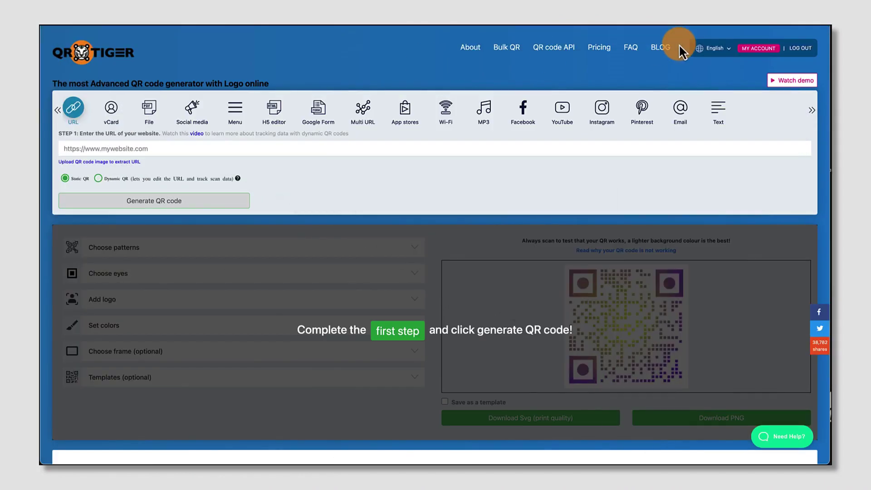
Copy the Campaign BXF0 name from QR TIGER's dynamic URL campaigns, then return to Canva
click(751, 48)
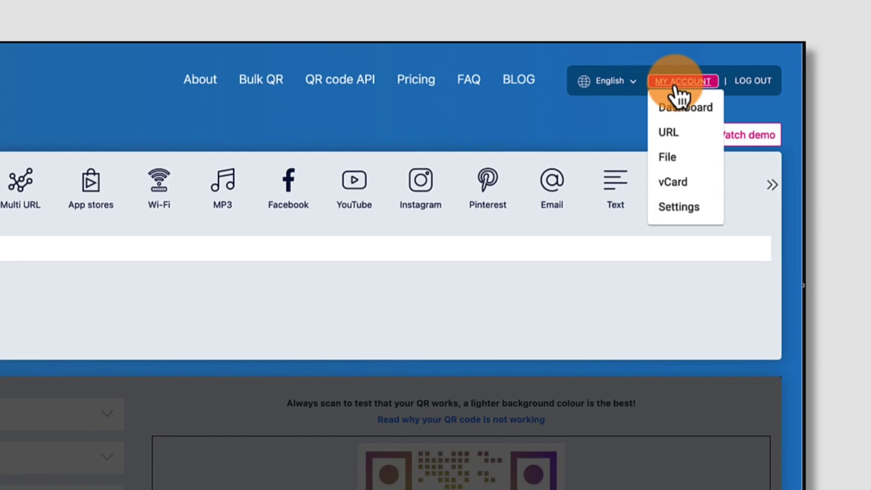
click(663, 138)
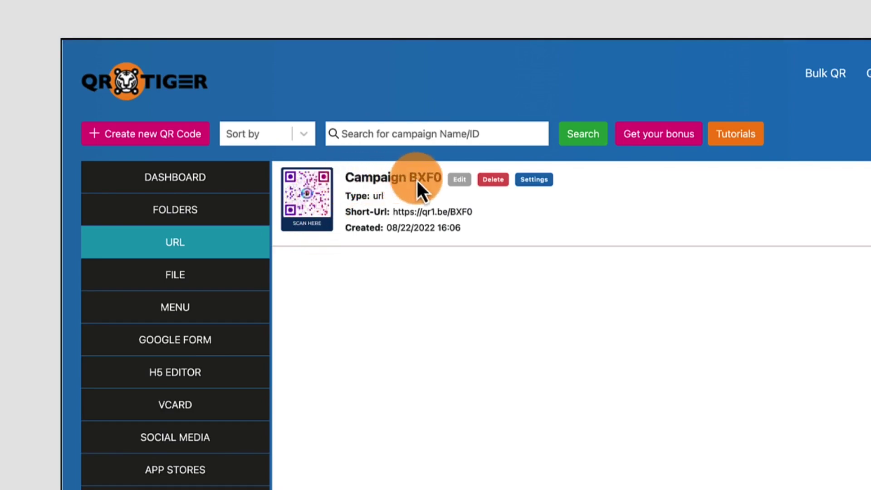
click(459, 179)
drag(454, 181, 348, 185)
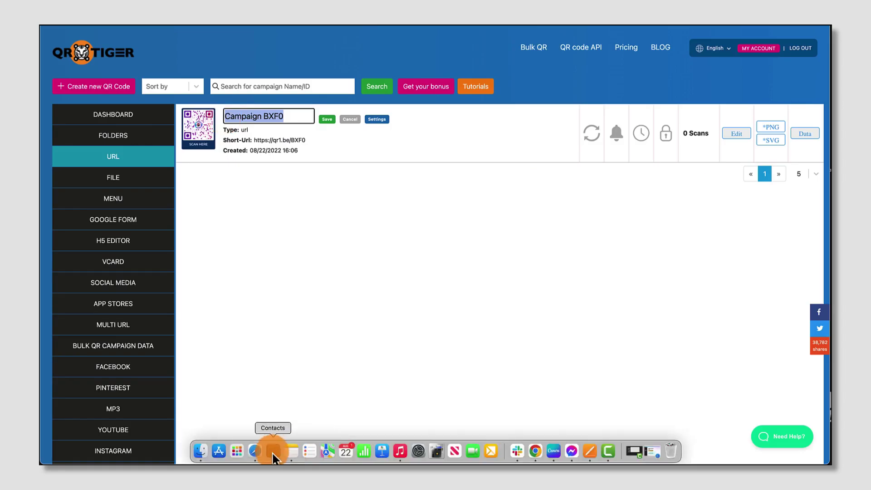
click(257, 456)
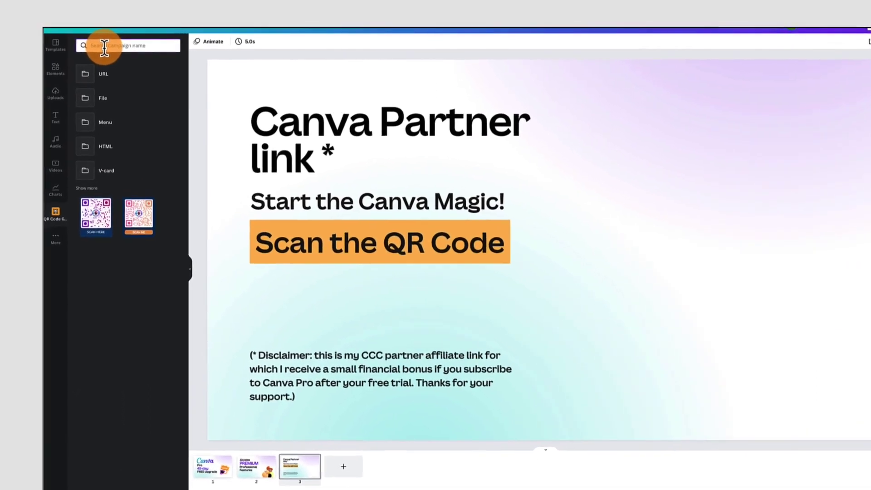
Search the QR app for Campaign BXF0, insert its navy SCAN HERE code, and place it at the right
key(super+v)
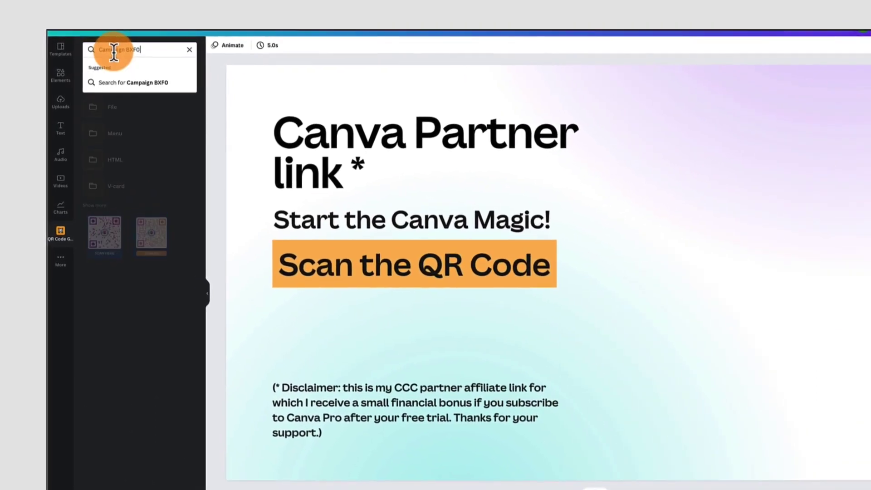
click(136, 86)
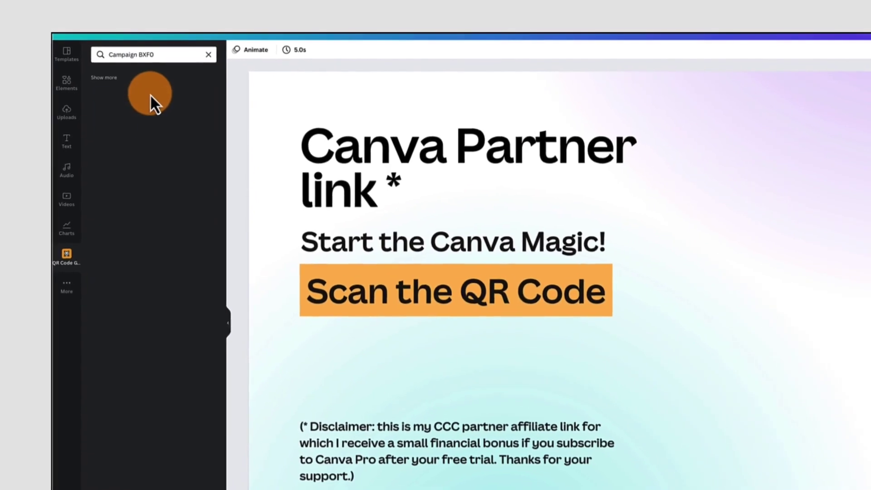
click(119, 121)
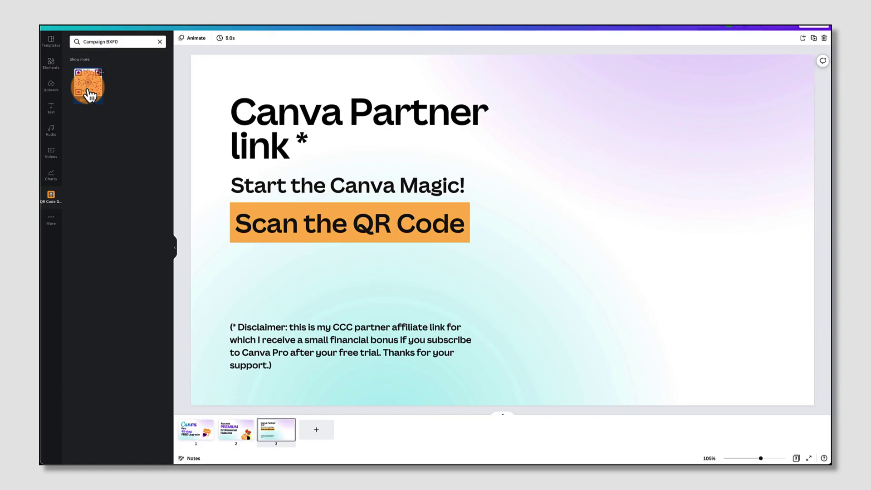
mouse_move(90, 95)
mouse_down()
mouse_move(220, 132)
mouse_move(104, 98)
mouse_up()
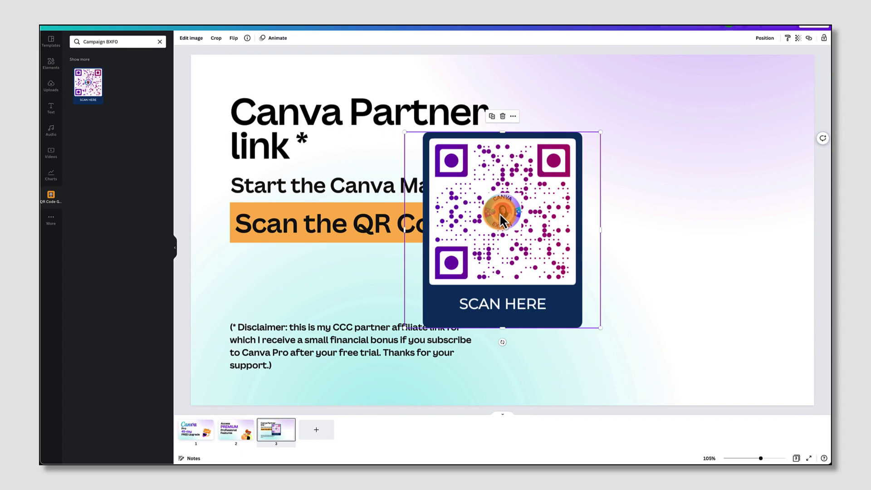
drag(500, 213, 685, 170)
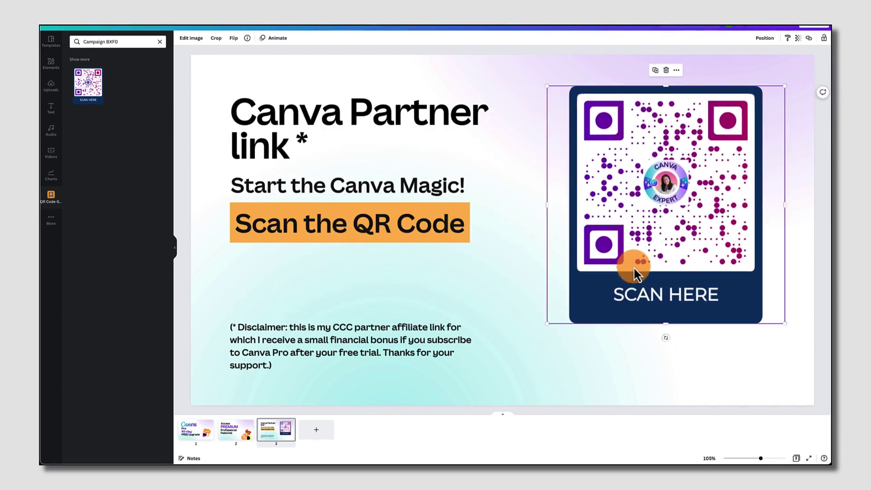
drag(634, 272, 632, 300)
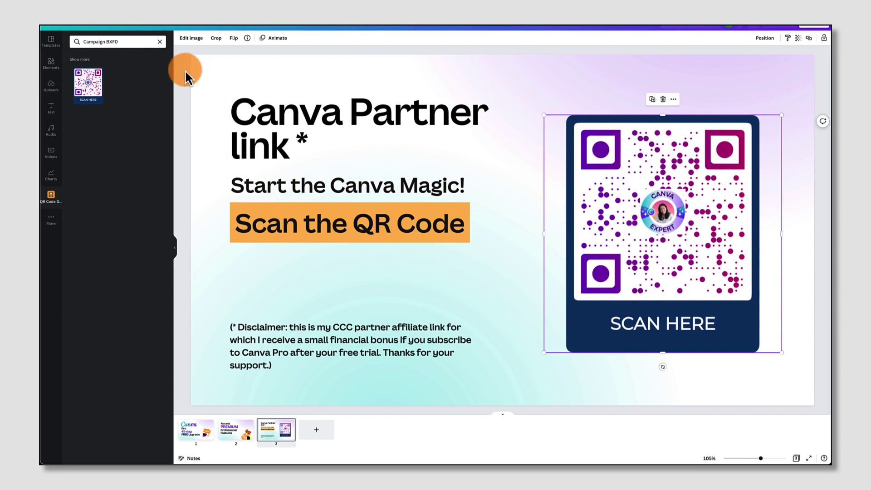
Put the QR code into the Phone 19 Smartmockup, sized to 57, and apply it
click(184, 41)
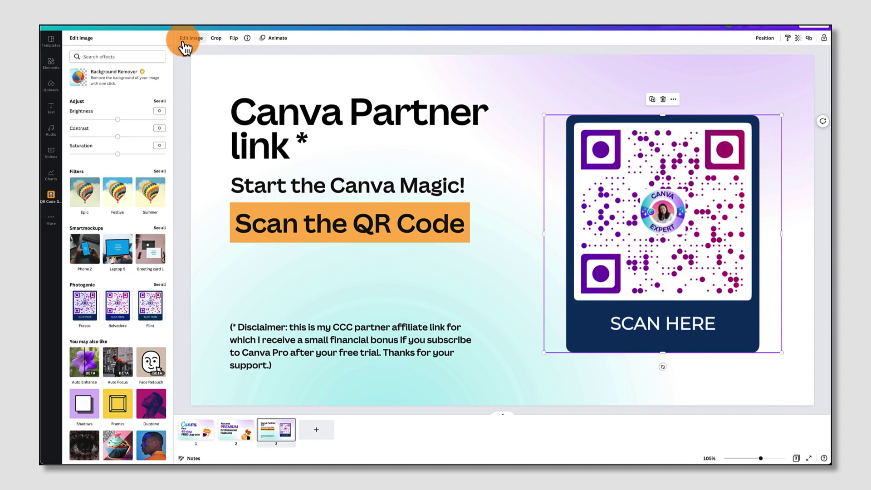
click(158, 230)
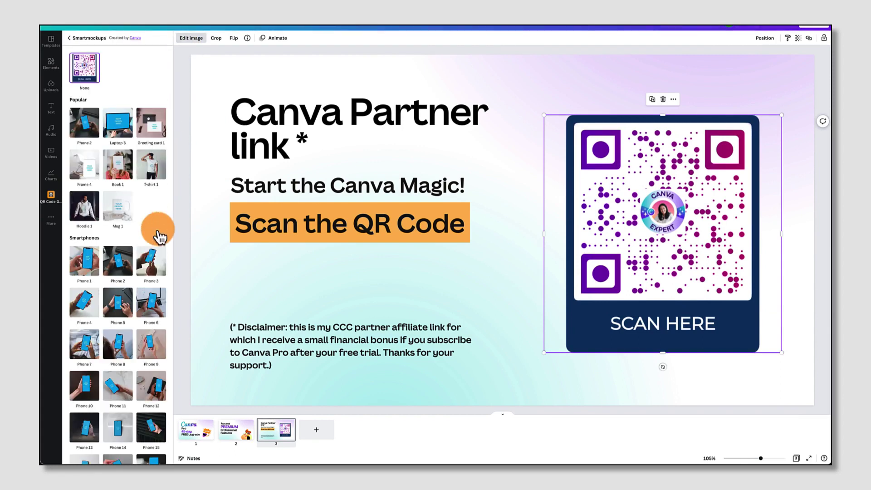
scroll(159, 232, down, 8)
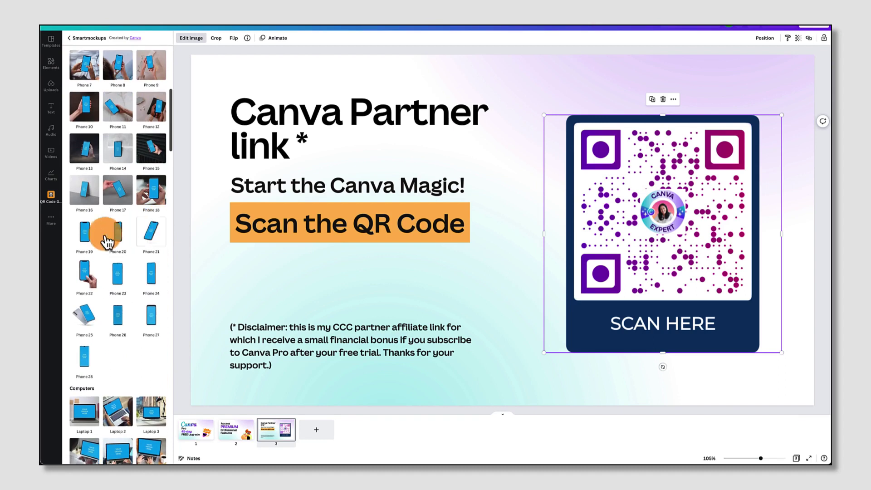
click(85, 235)
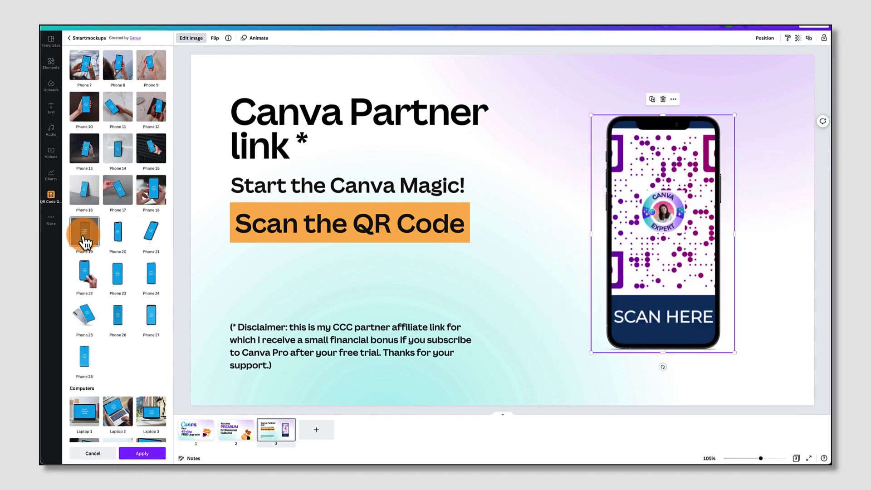
click(84, 236)
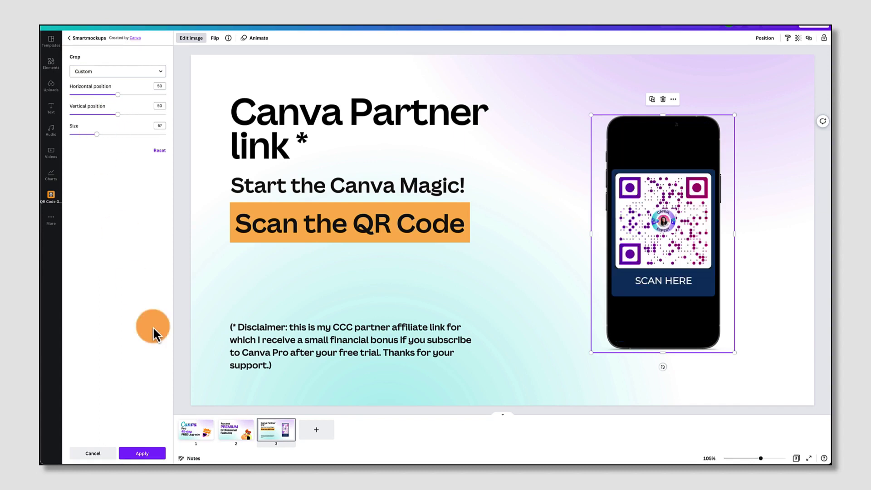
click(142, 453)
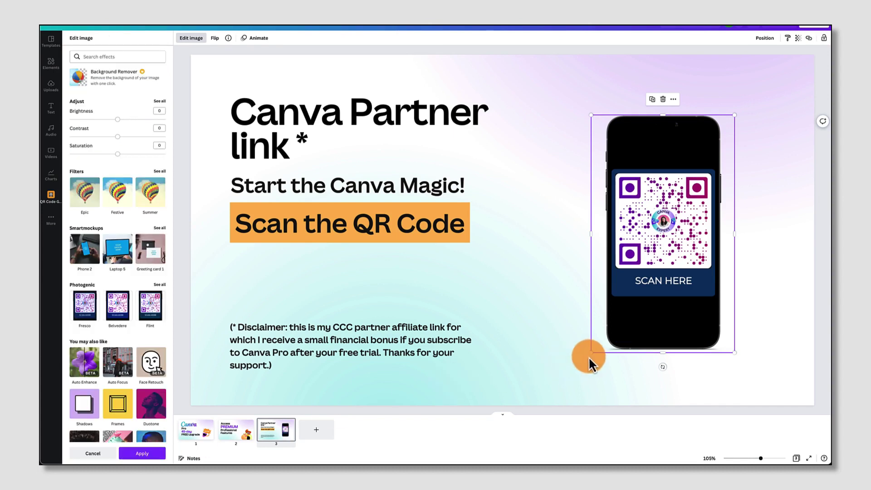
Enlarge the phone mockup and shift it up and right to fill the slide's right side
drag(590, 354, 506, 459)
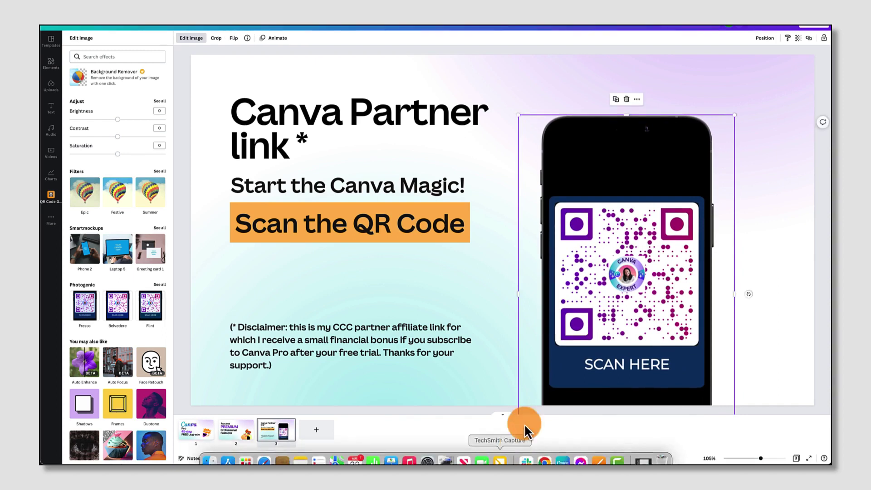
drag(586, 327, 619, 313)
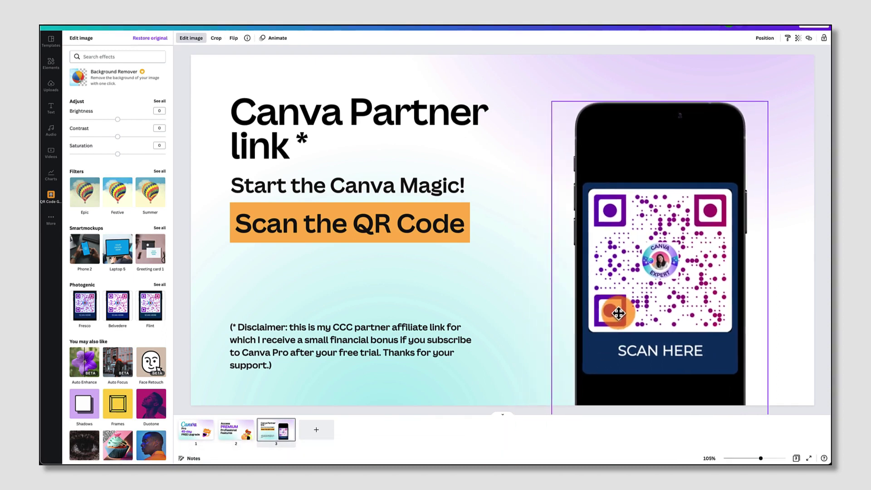
click(507, 319)
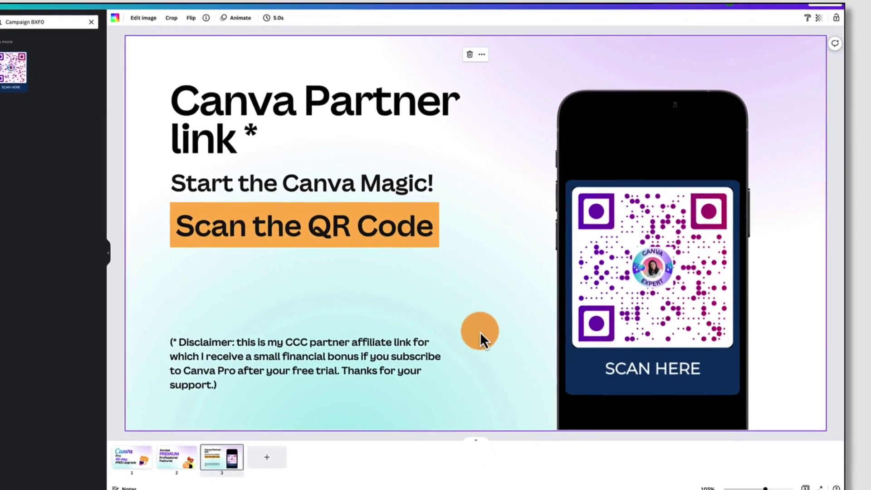